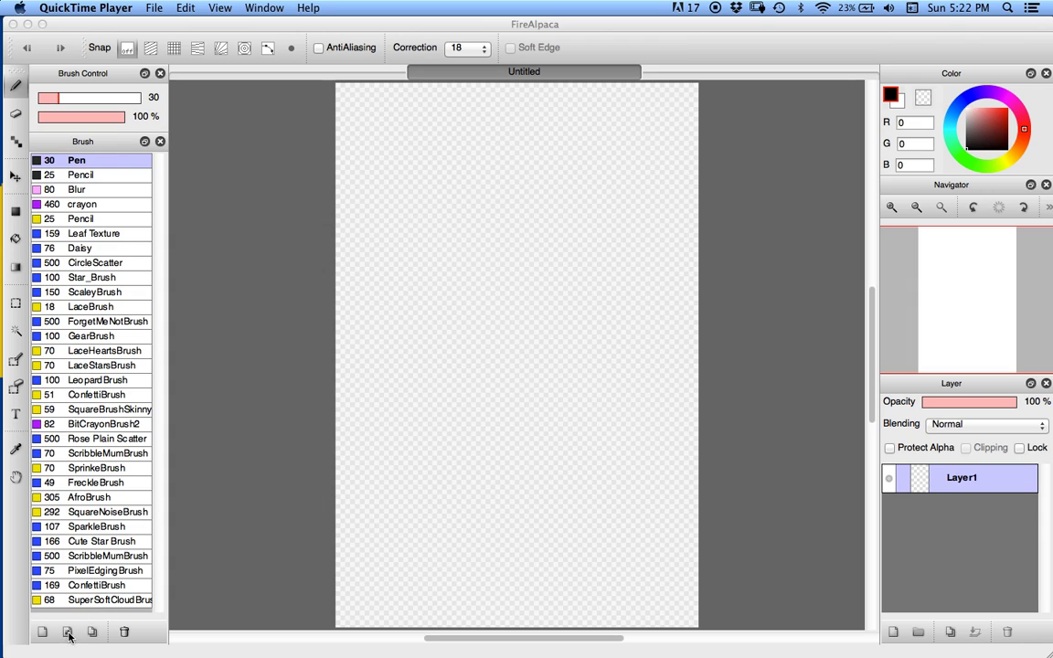
- Start a new bitmap brush from BitCrayonBrush.png in D > ART > Brushes > Finished Packs > Freebie Pack > Bit Crayon Brush
click(69, 635)
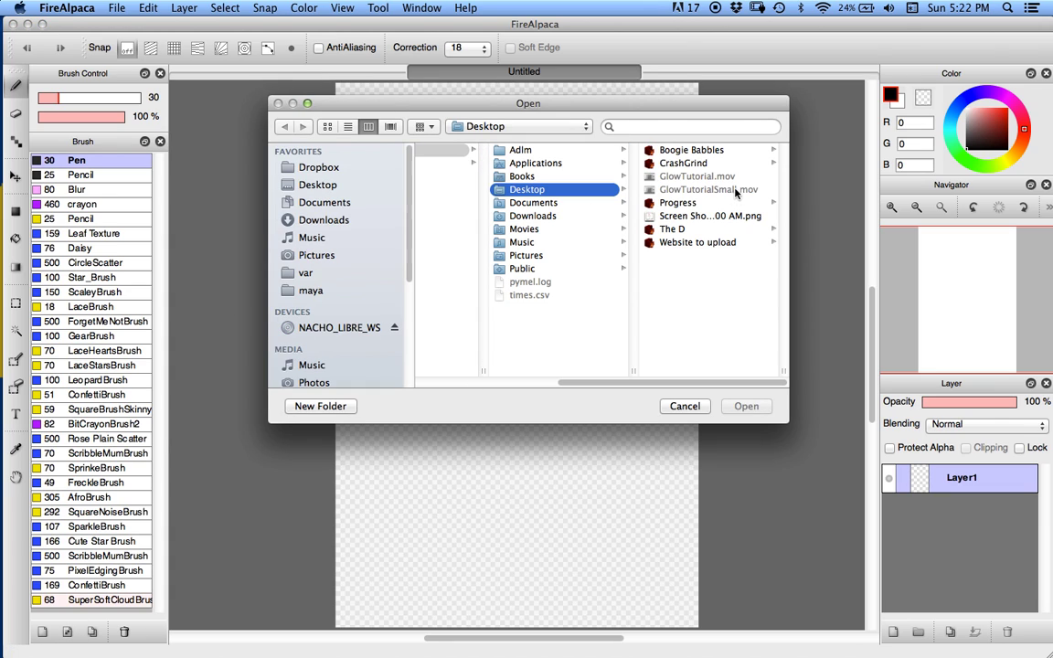
click(695, 231)
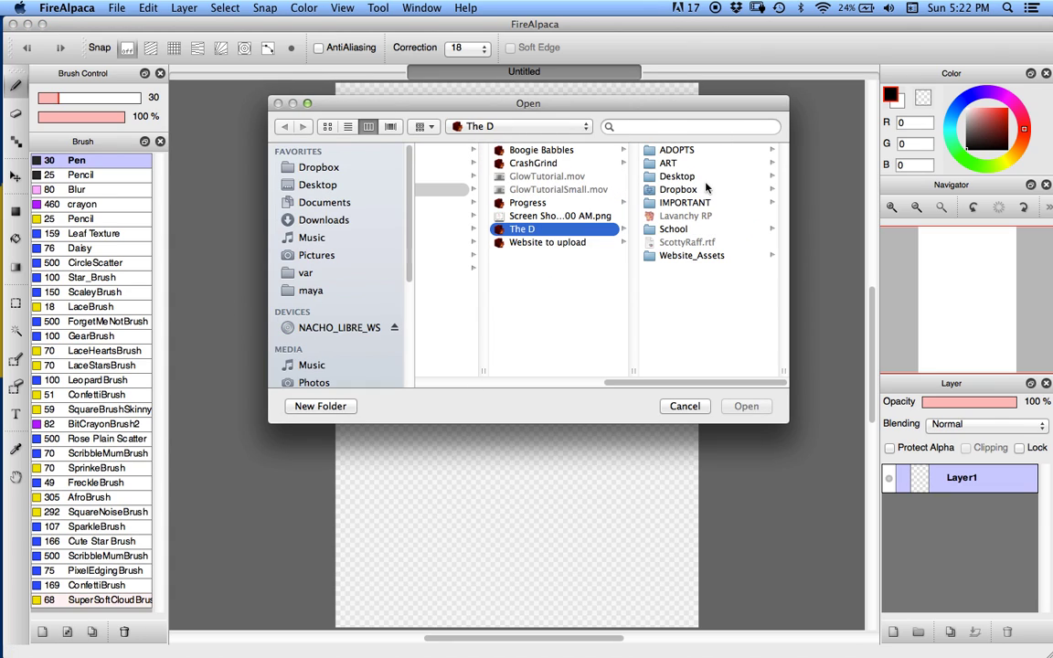
click(663, 164)
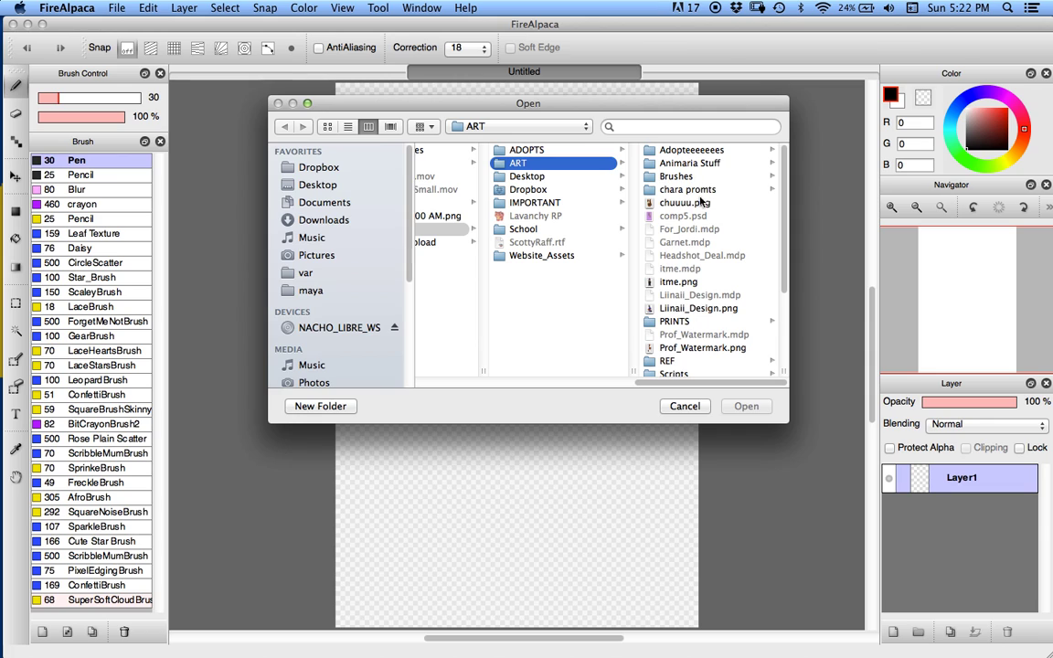
click(666, 177)
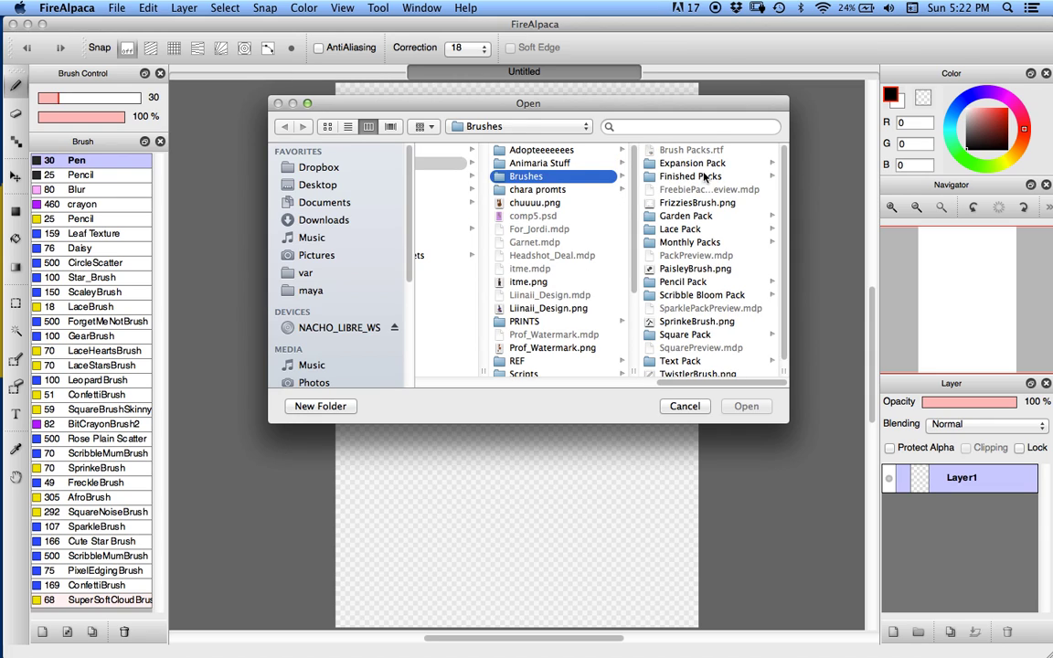
click(691, 177)
click(694, 153)
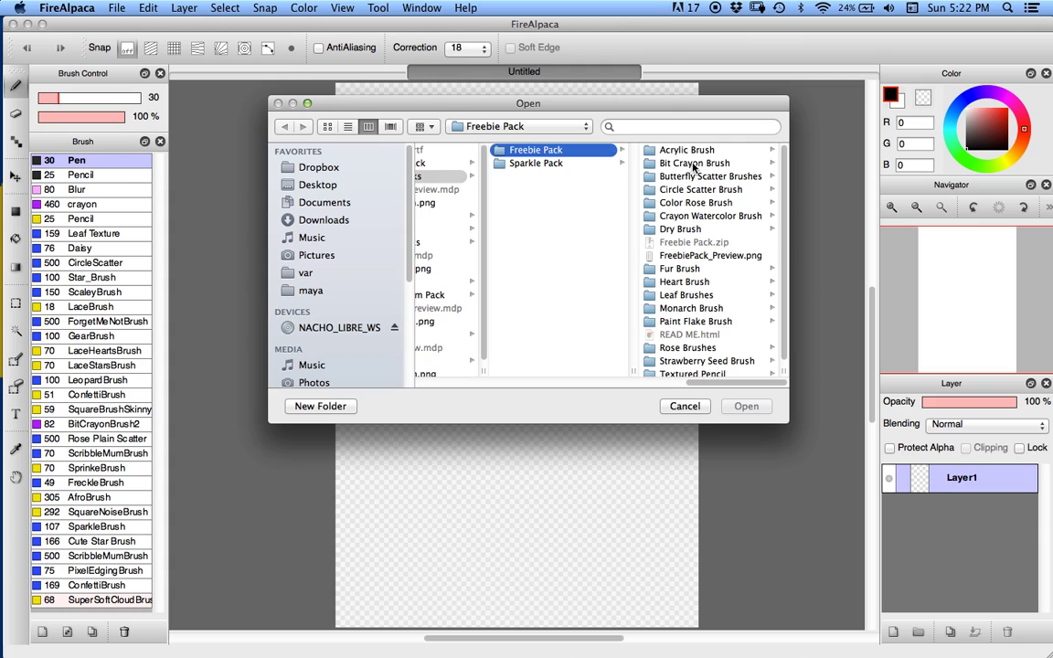
click(694, 165)
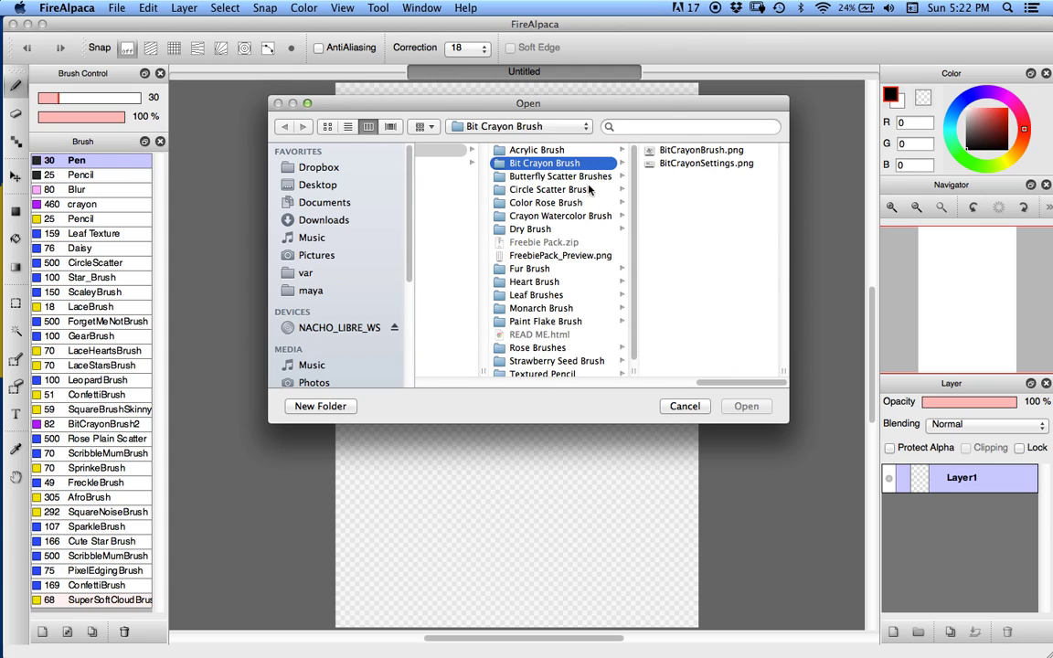
click(464, 149)
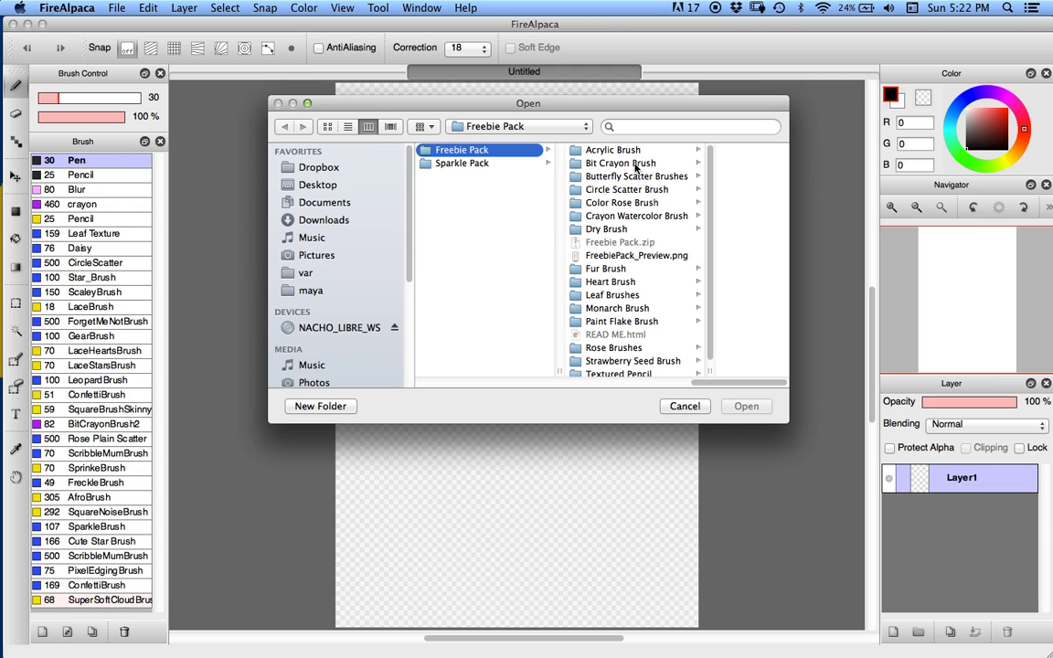
click(634, 164)
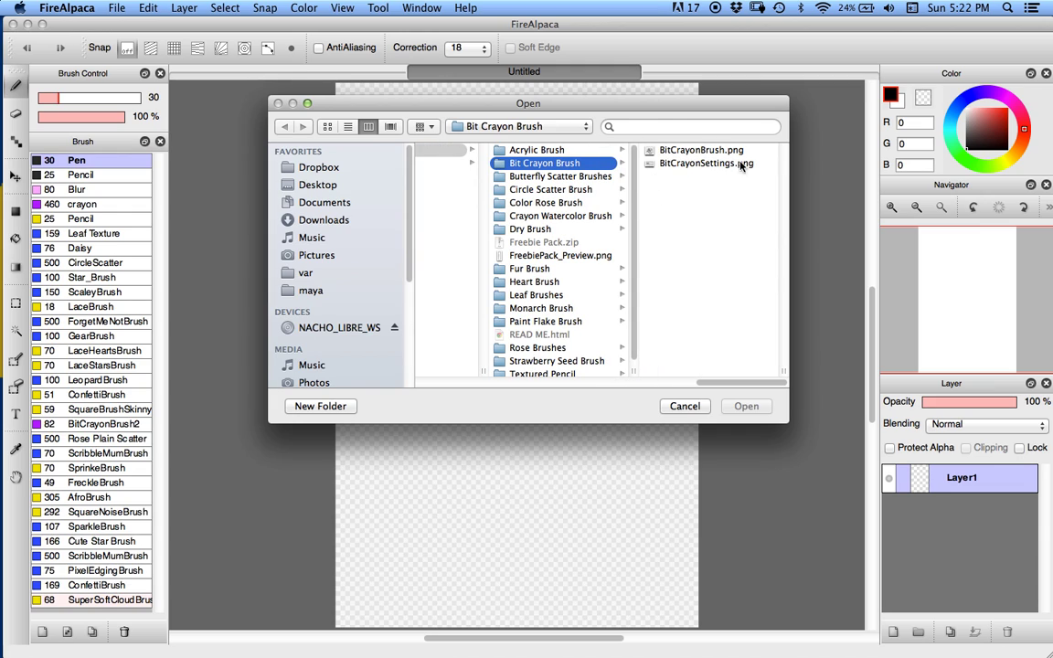
click(700, 150)
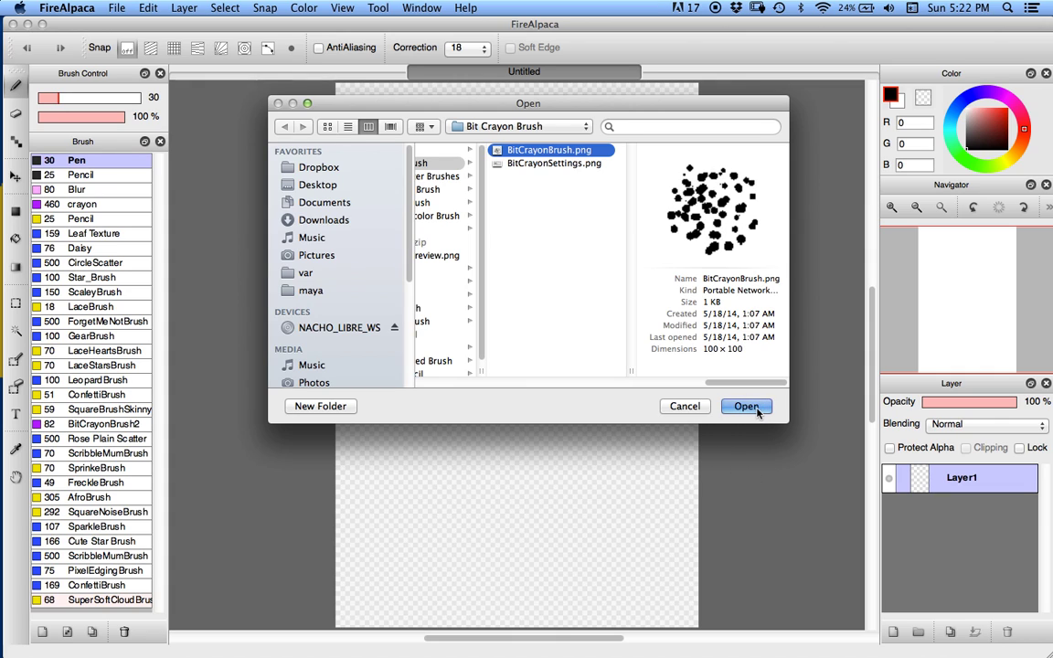
- Load BitCrayonBrush.png as a new Bitmap brush and raise its Min Width to 100%
click(760, 409)
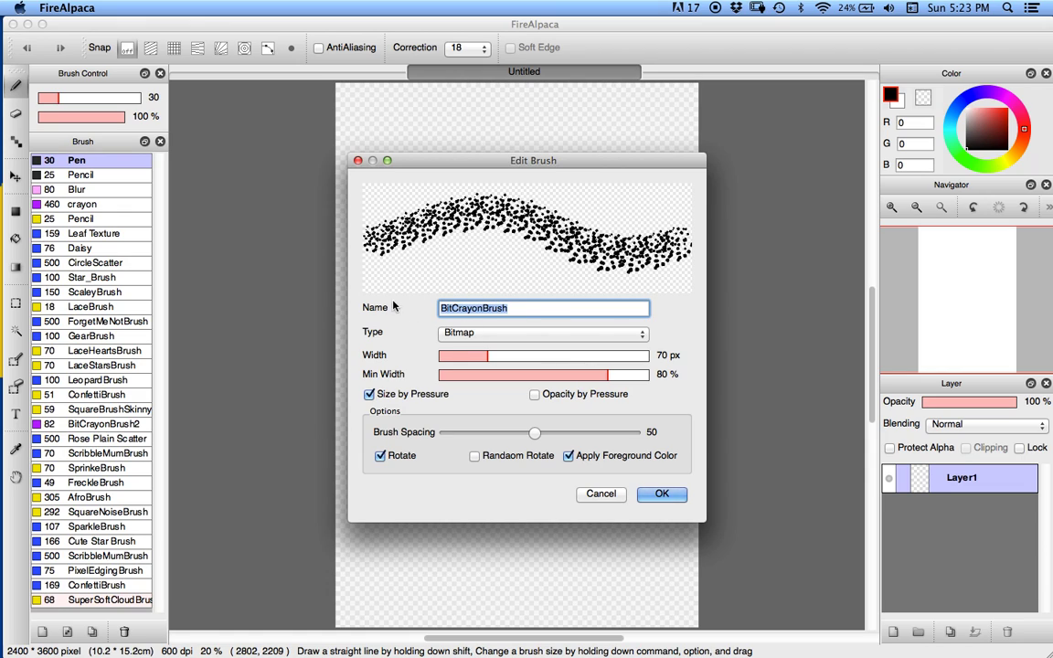
click(448, 333)
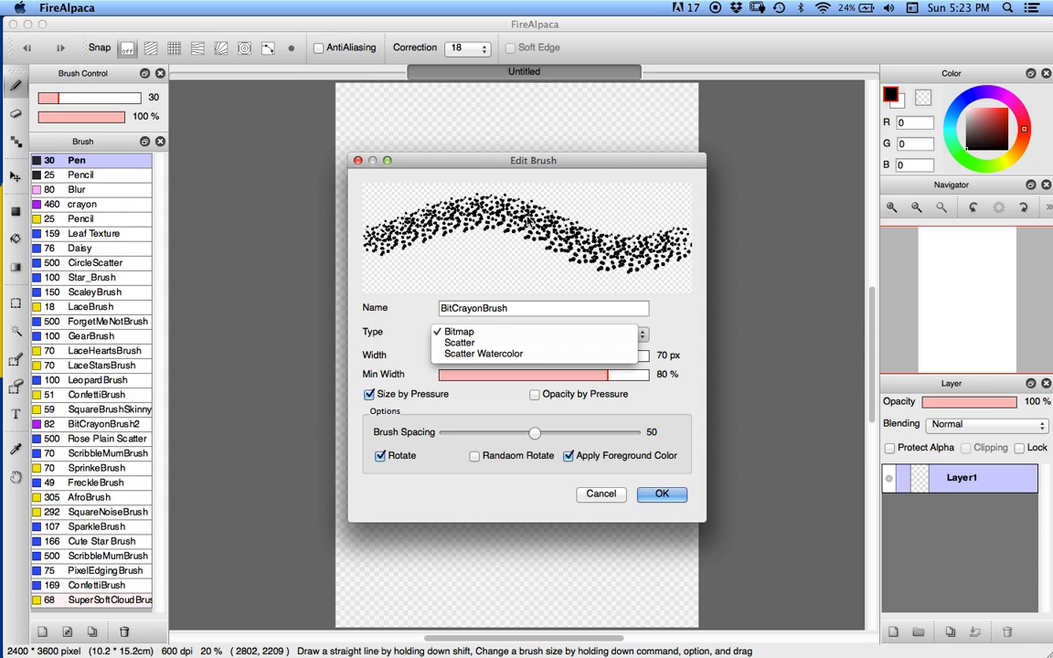
click(547, 332)
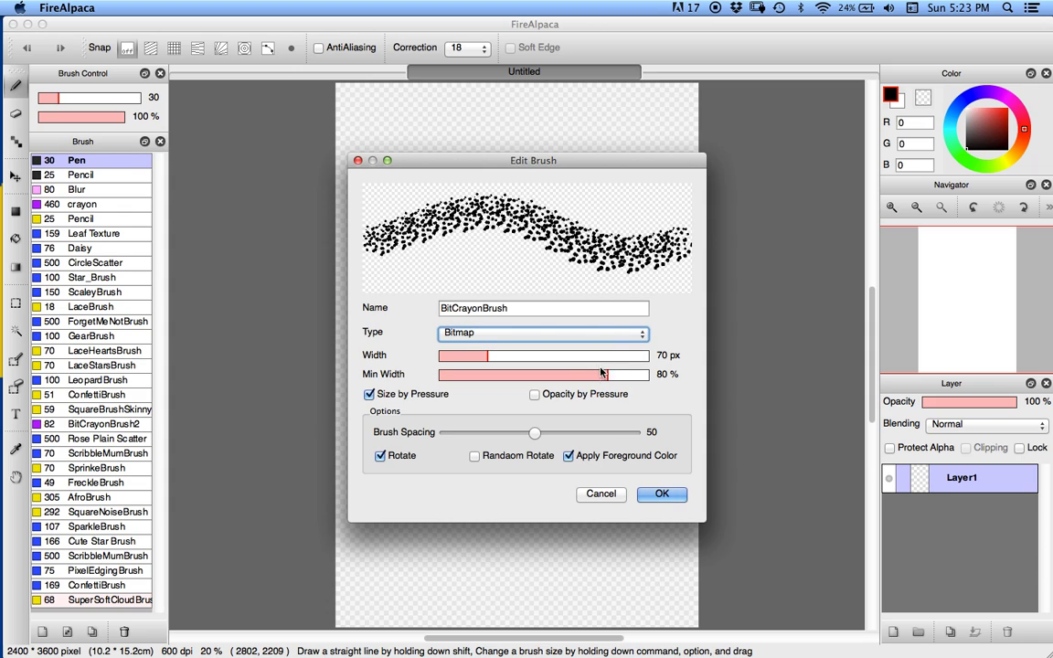
drag(610, 381, 651, 375)
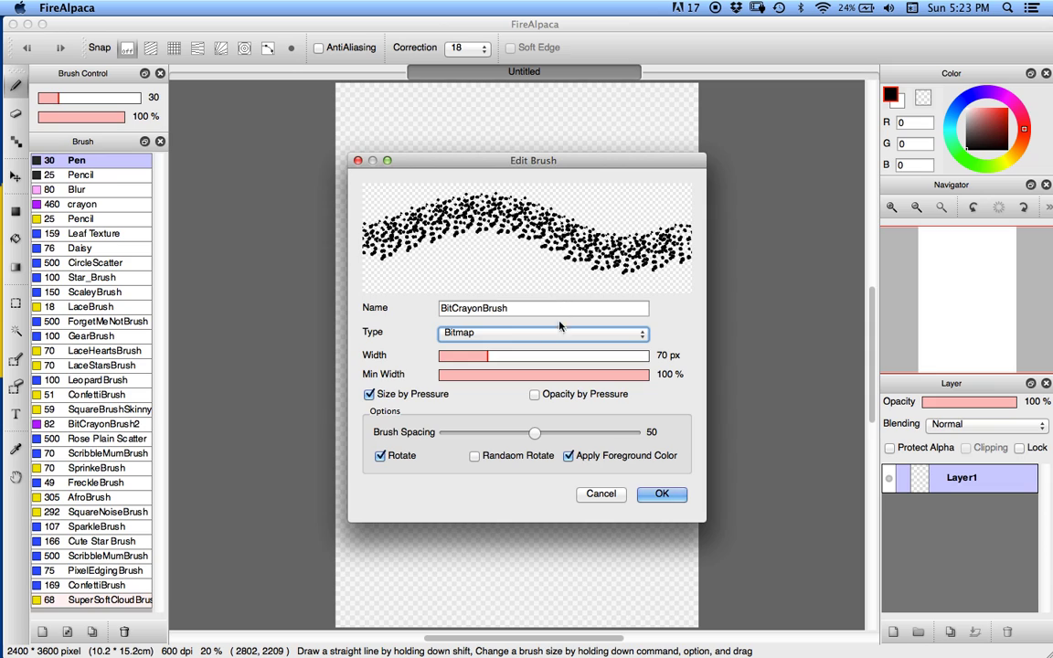
- Set the brush type to Scatter, after briefly trying Scatter Watercolor
click(534, 335)
click(530, 344)
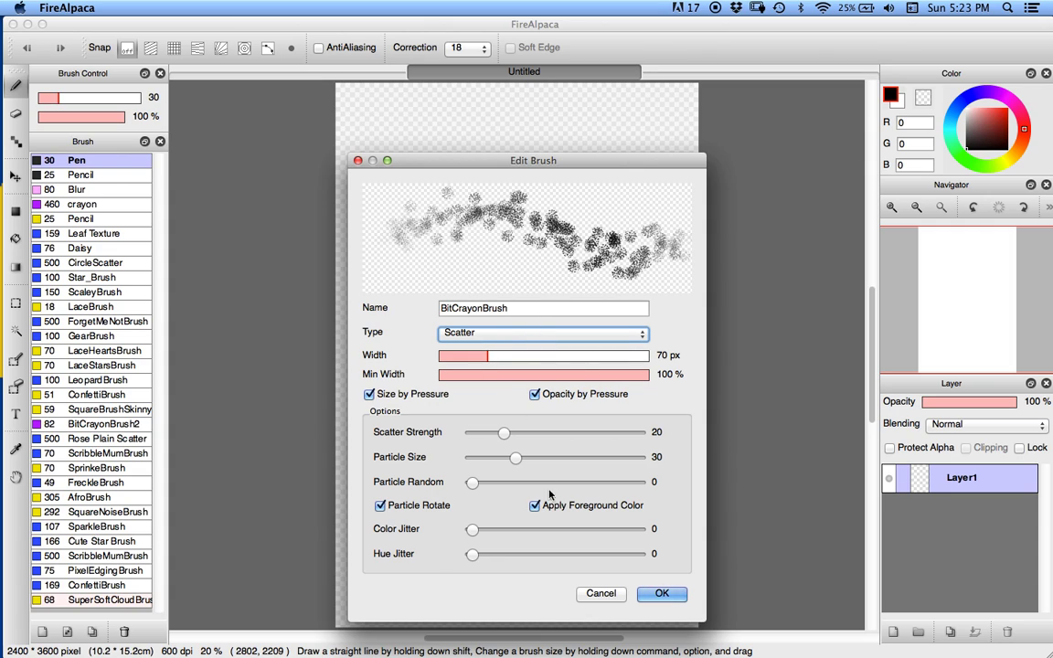
click(524, 334)
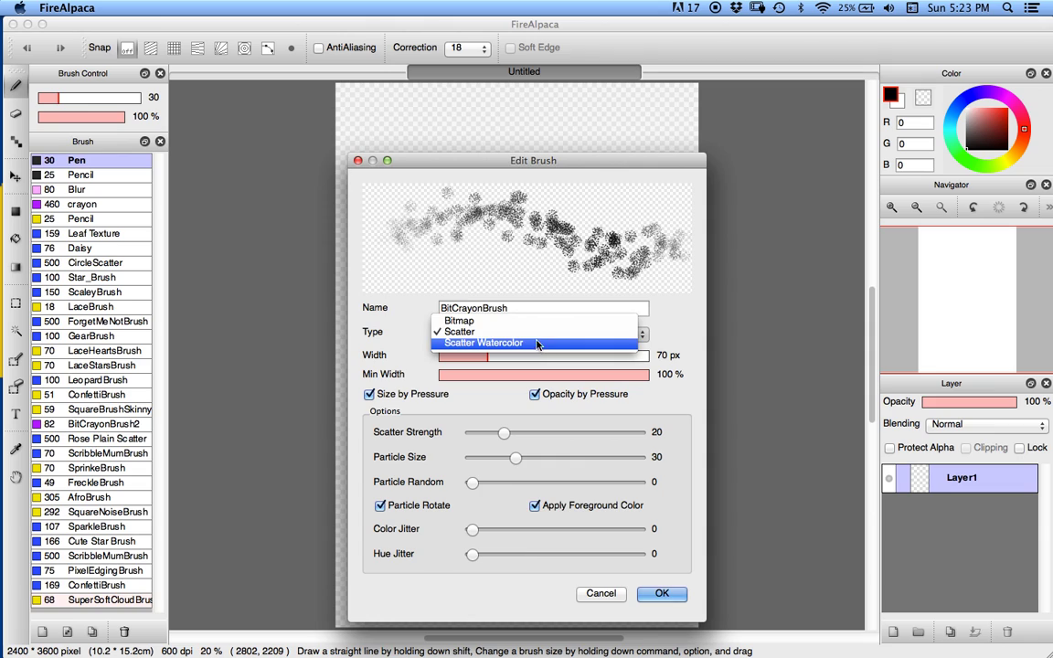
click(539, 343)
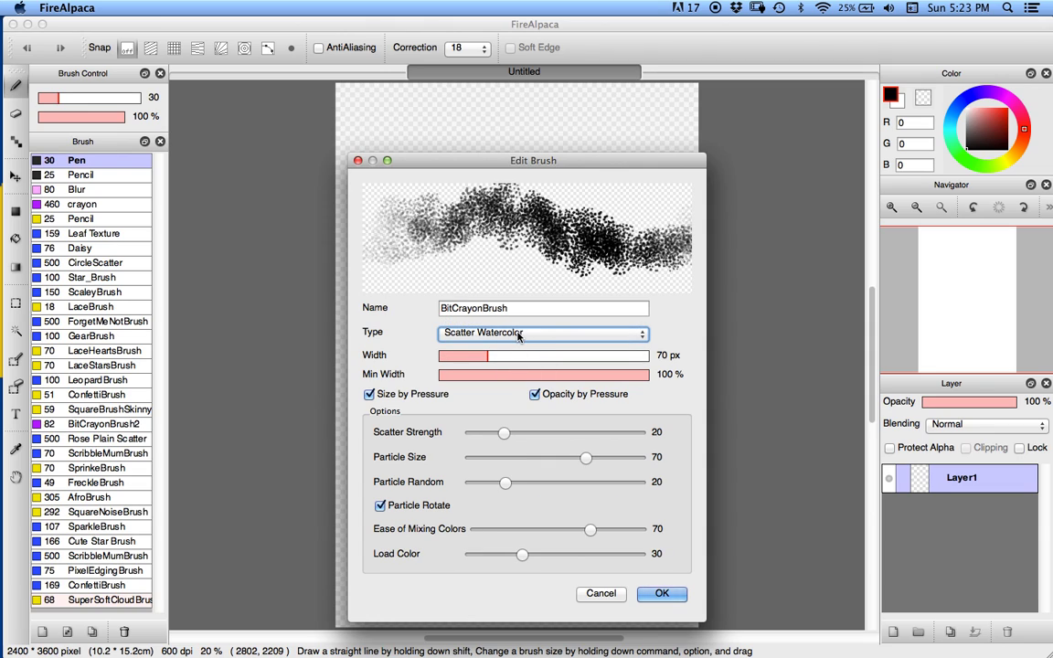
click(518, 335)
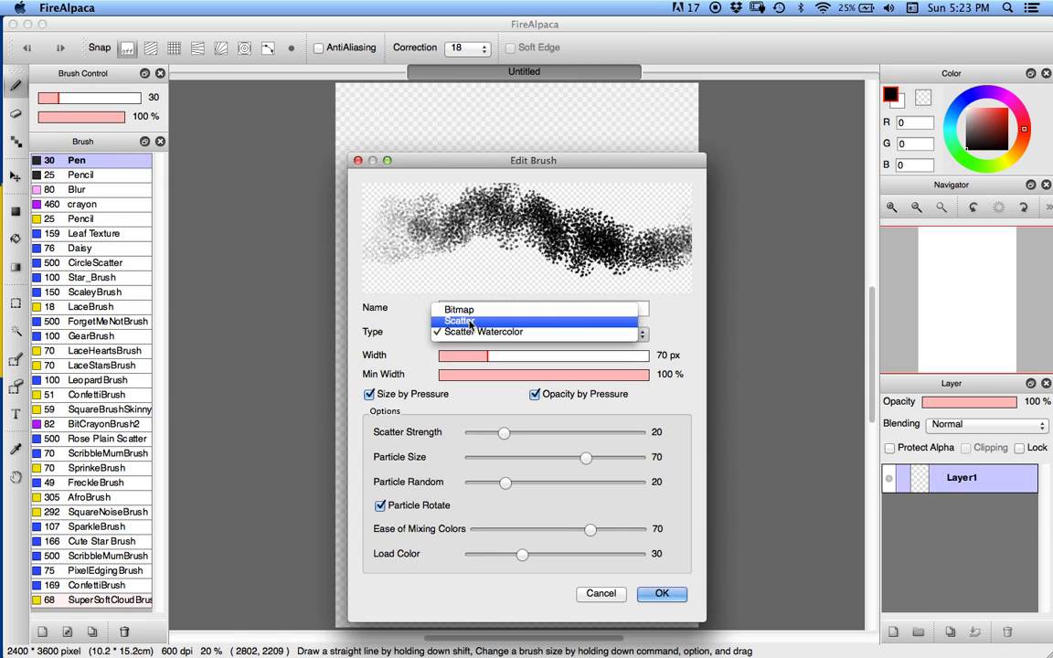
click(471, 322)
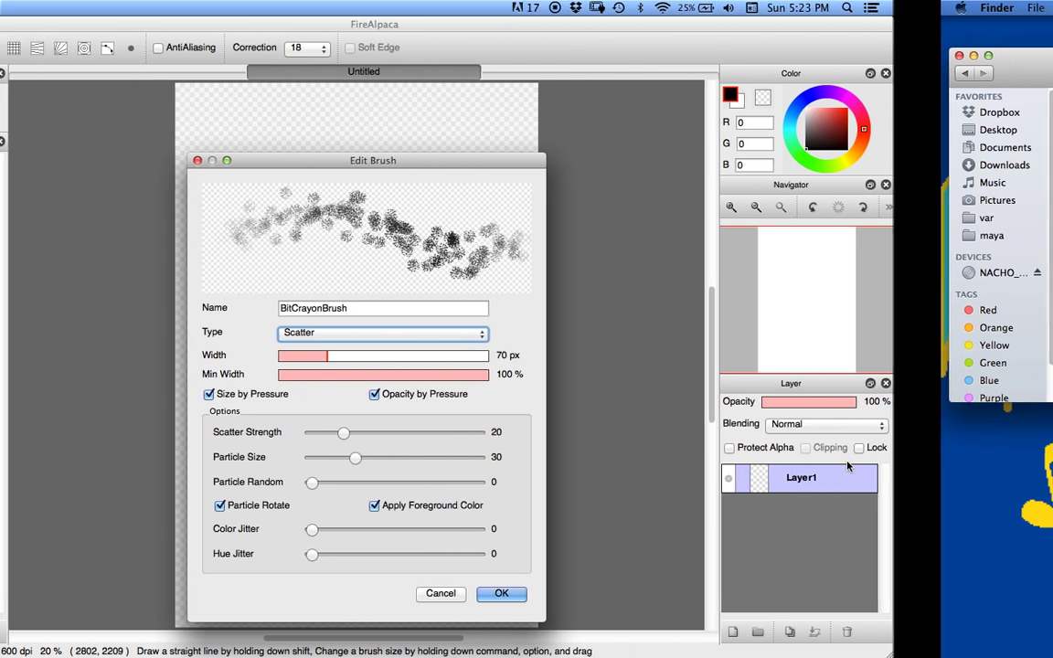
- Open the BitCrayonSettings.png reference from the Bit Crayon Brush folder in Preview and enlarge its window
click(402, 135)
click(398, 109)
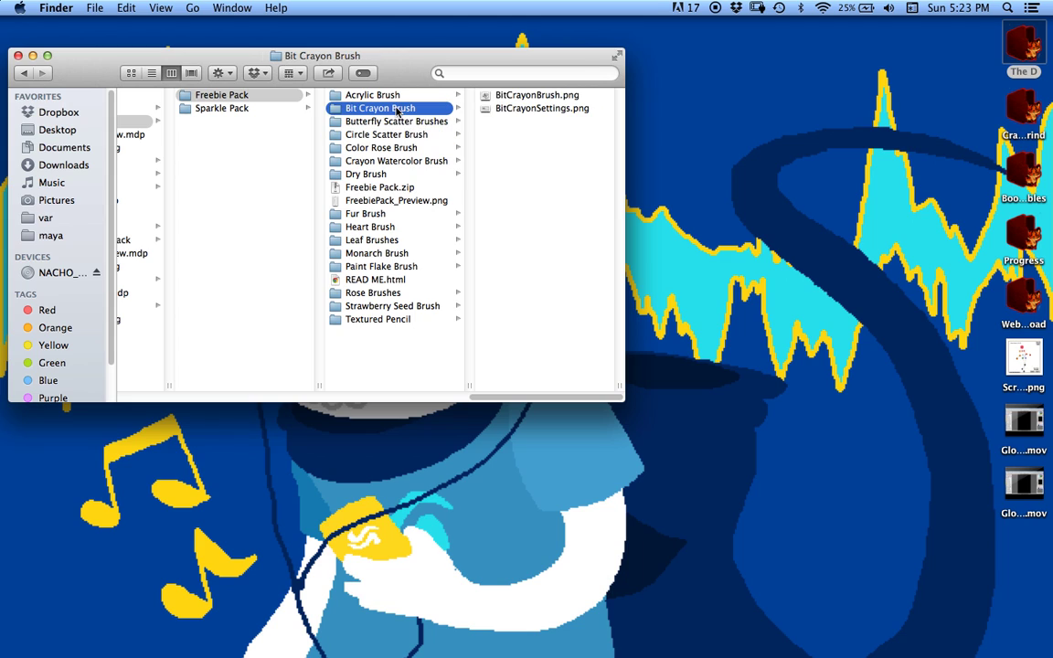
click(535, 109)
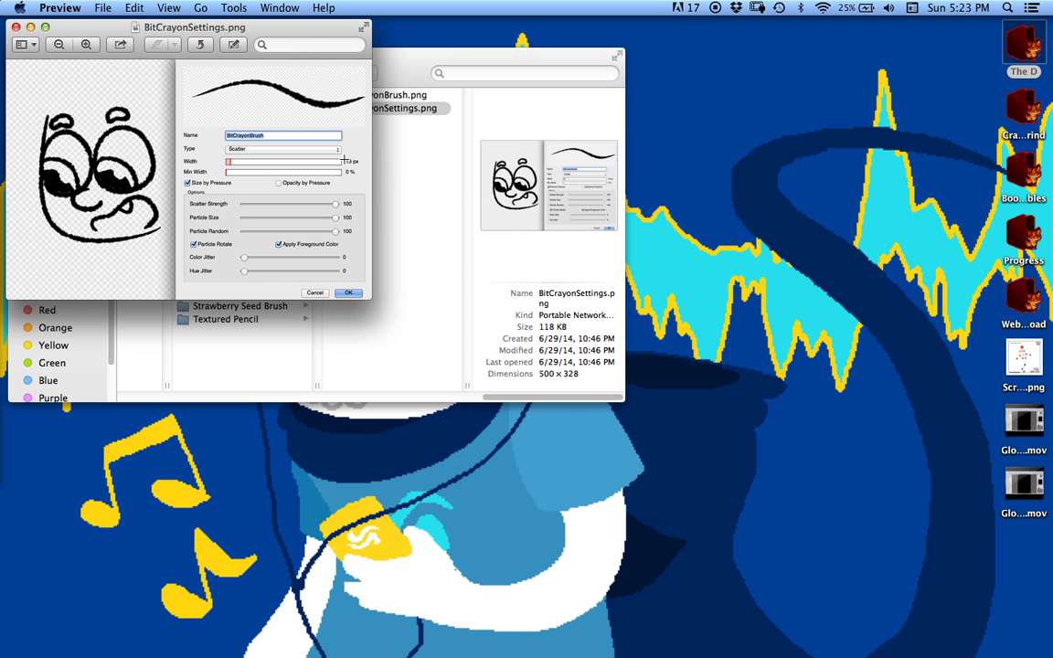
drag(371, 298, 827, 590)
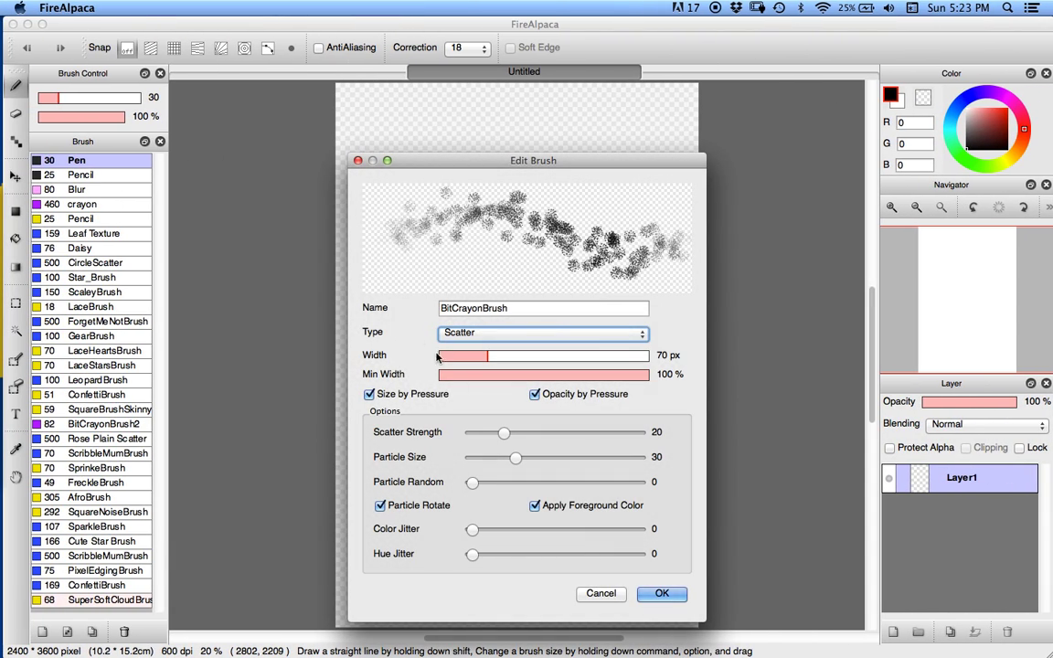
- Max out Scatter Strength, Particle Size and Particle Random at 100 for the BitCrayonBrush
drag(506, 443, 640, 433)
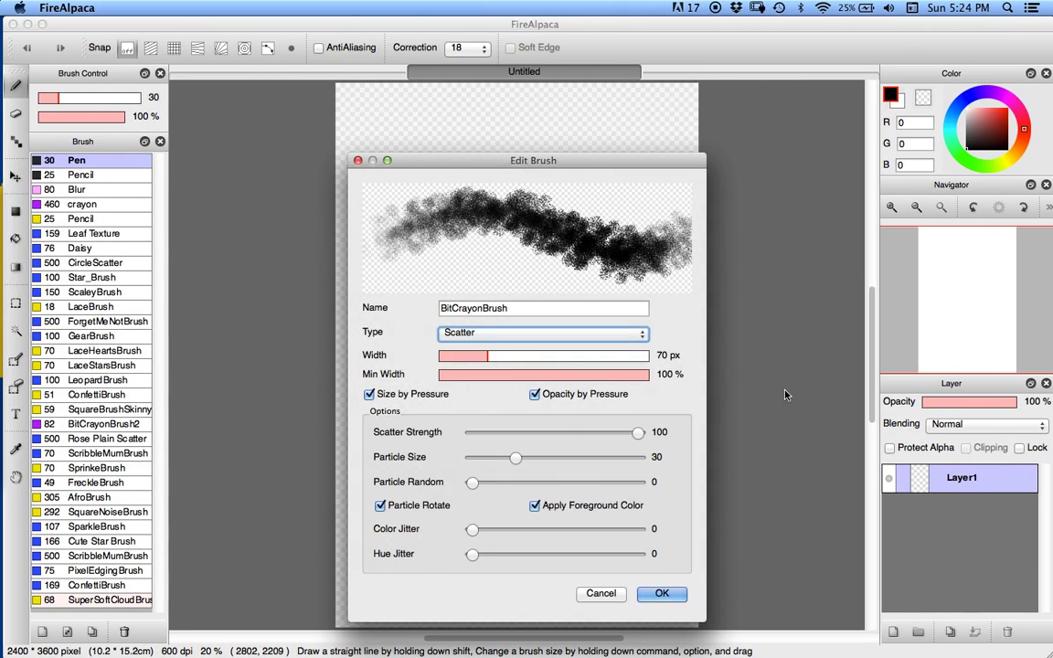
drag(520, 460, 673, 460)
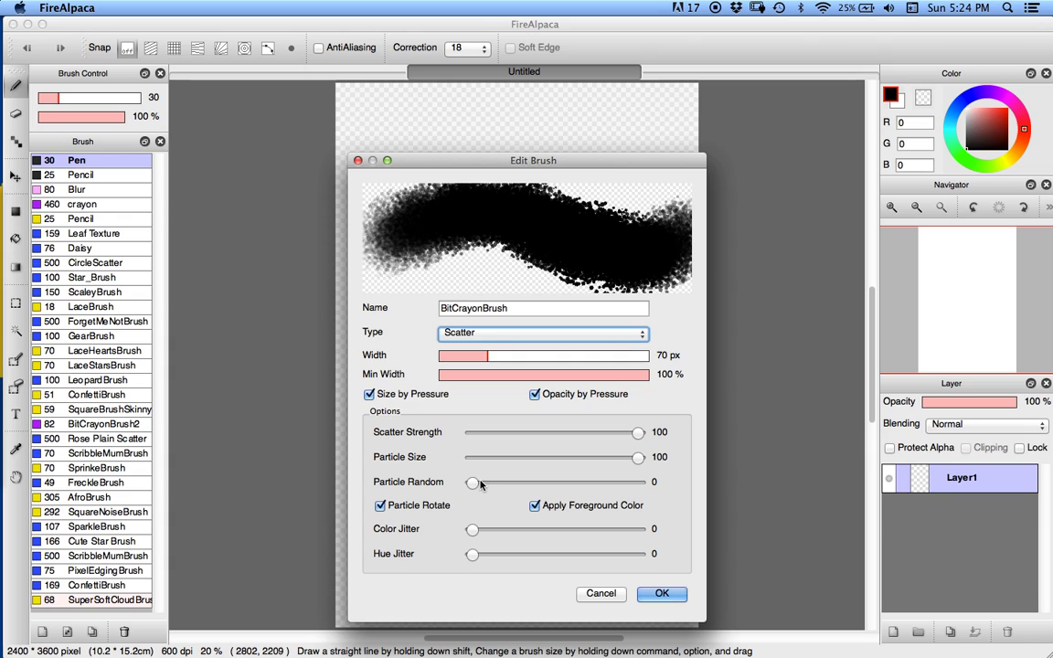
mouse_move(472, 482)
mouse_down()
mouse_move(706, 503)
mouse_move(697, 493)
mouse_up()
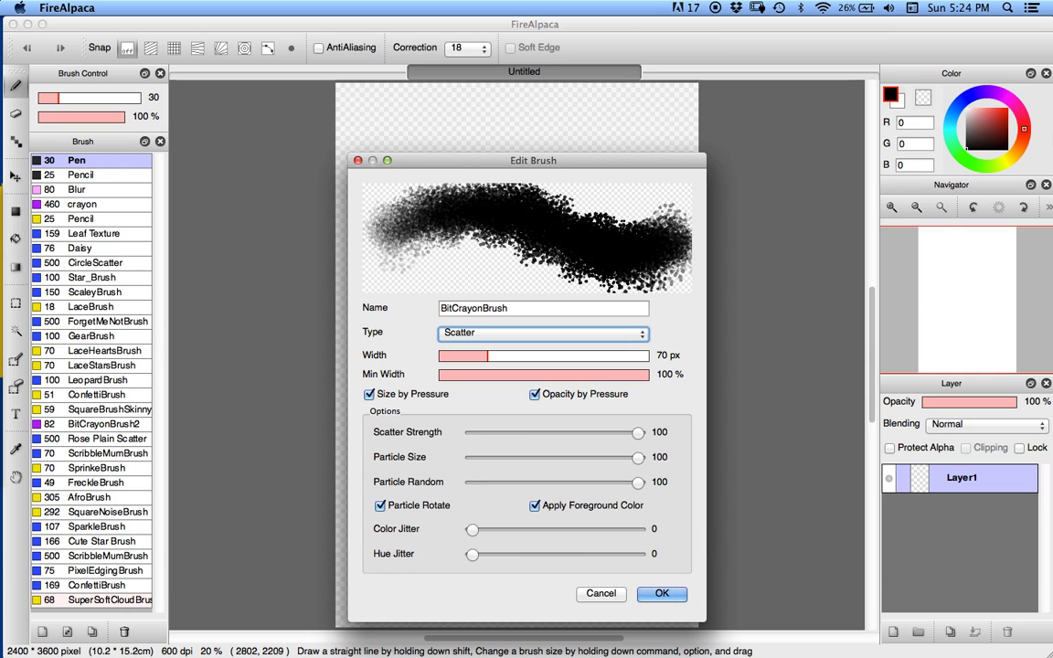
key(ctrl+Right)
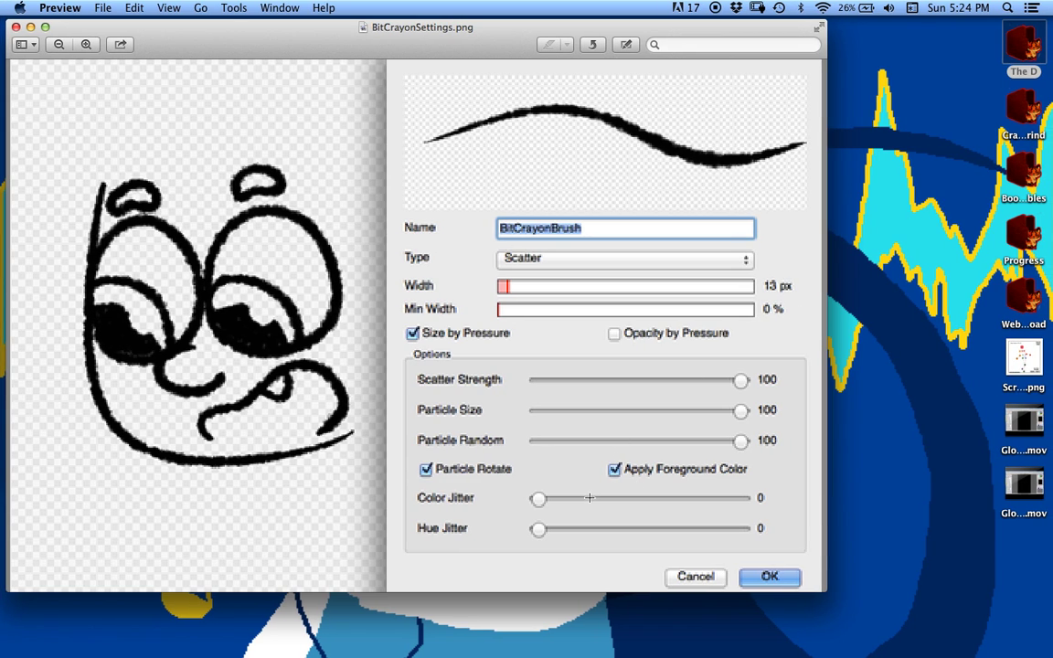
key(ctrl+Left)
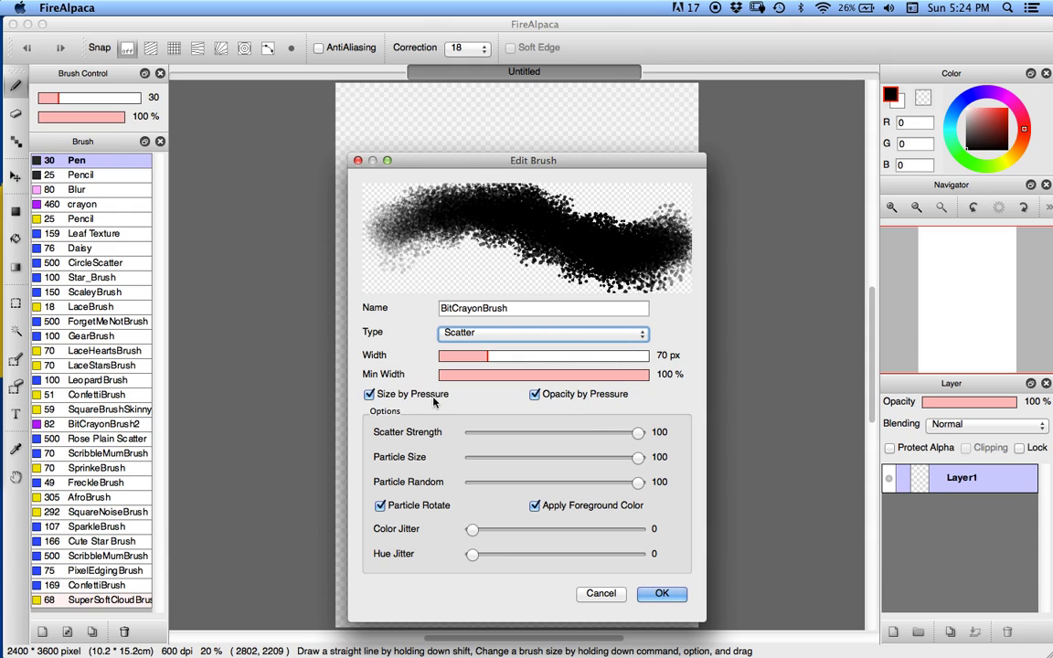
- Drop BitCrayonBrush's Min Width to 0% and bring its Width down to 29 px
mouse_move(441, 375)
mouse_down()
mouse_move(521, 375)
mouse_move(411, 384)
mouse_move(492, 377)
mouse_move(437, 382)
mouse_up()
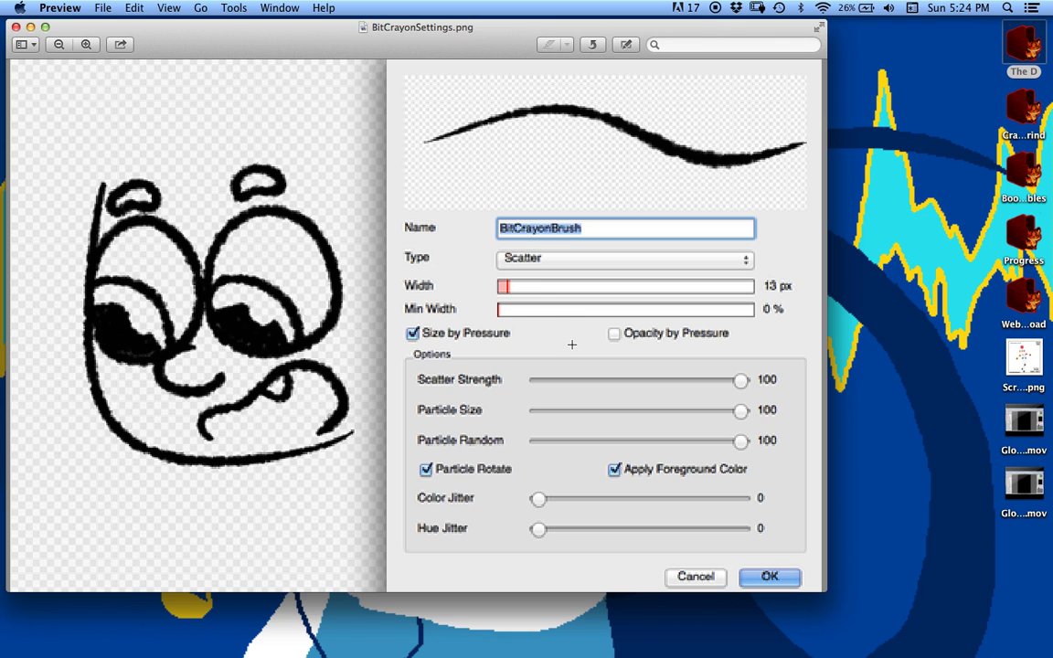
key(ctrl+Left)
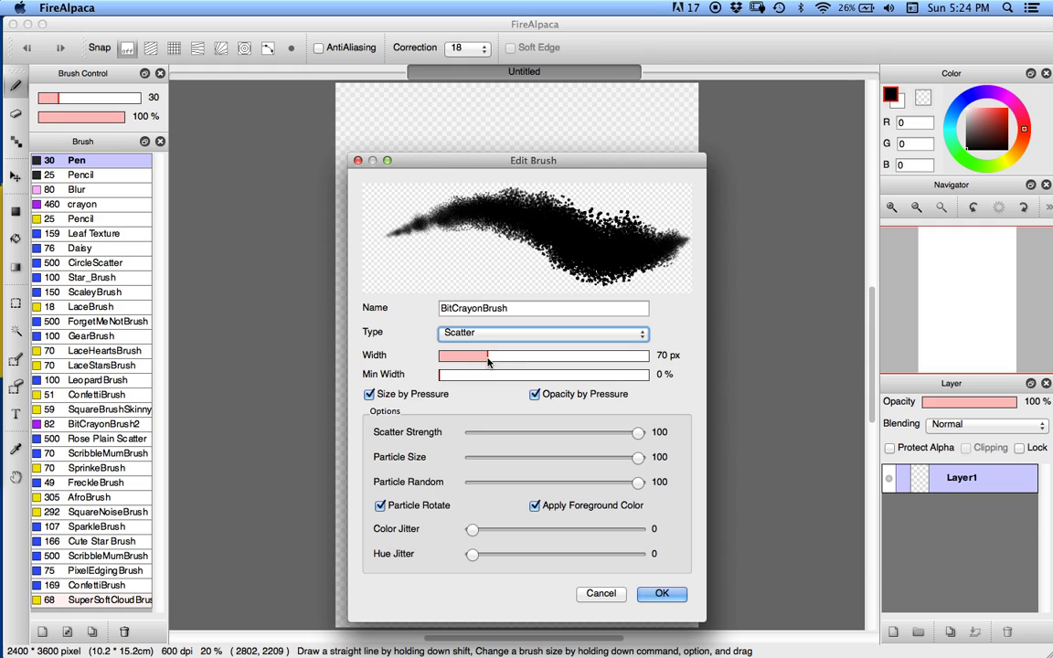
mouse_move(488, 363)
mouse_down()
mouse_move(634, 356)
mouse_move(473, 360)
mouse_up()
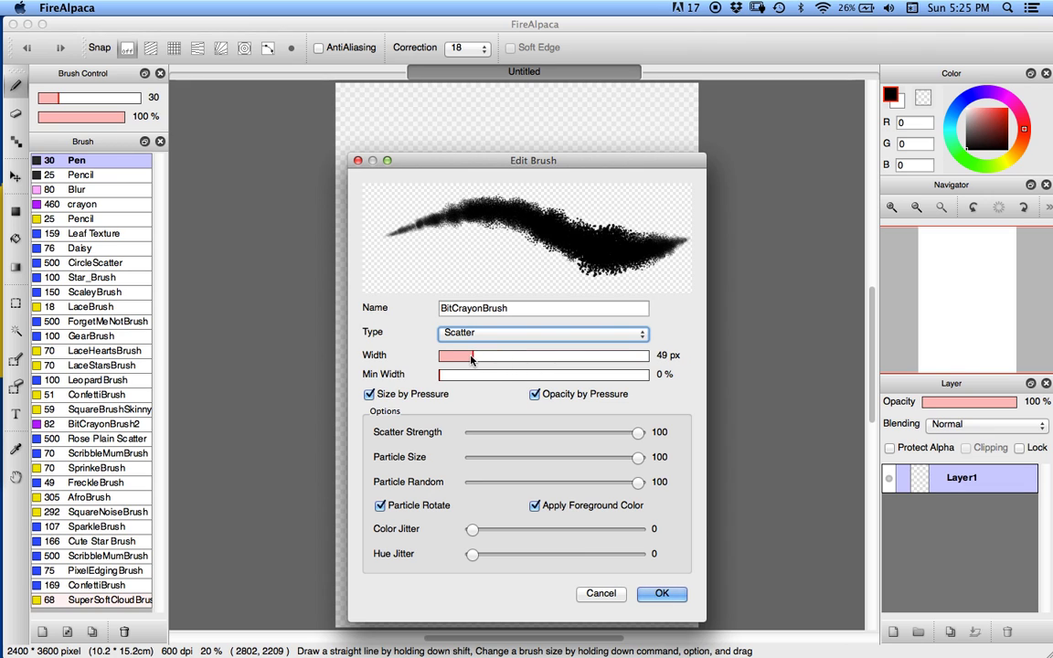
drag(471, 360, 459, 360)
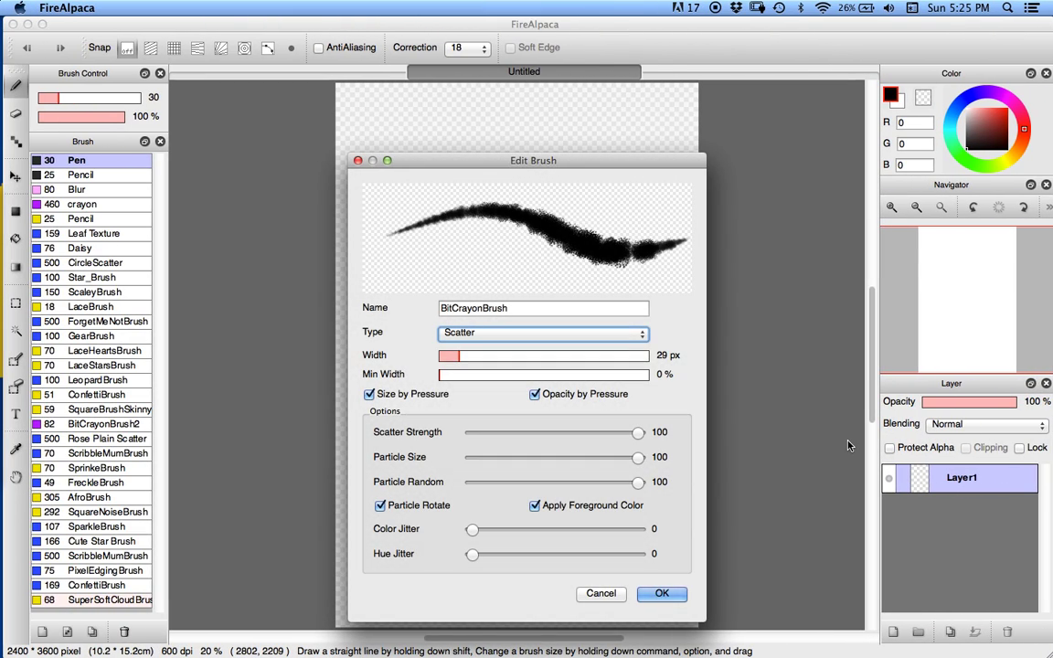
- Uncheck Opacity by Pressure in the BitCrayonBrush's Edit Brush settings
click(557, 395)
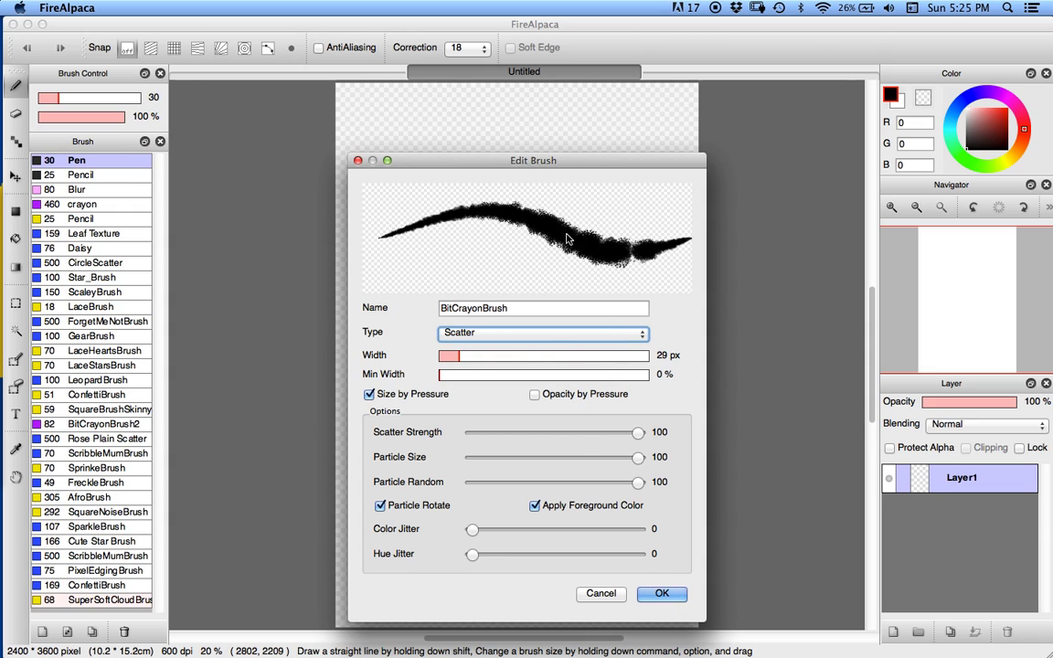
- Save the 29 px BitCrayonBrush, draw a test squiggle on the canvas, then undo it
click(662, 594)
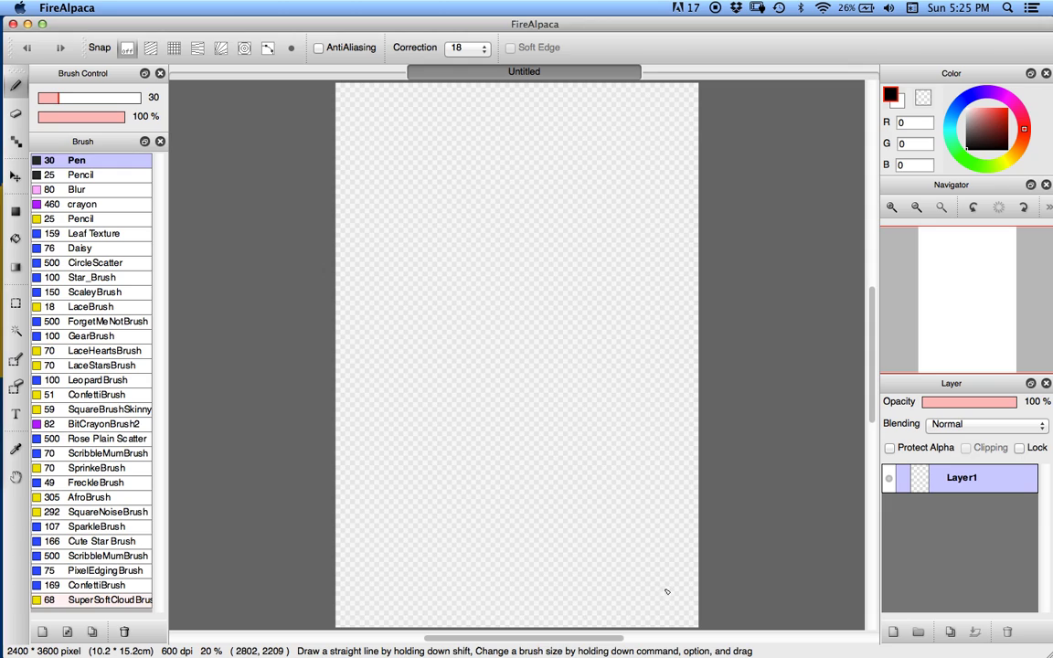
mouse_move(498, 366)
mouse_down()
mouse_move(540, 317)
mouse_move(569, 313)
mouse_move(512, 486)
mouse_move(475, 431)
mouse_up()
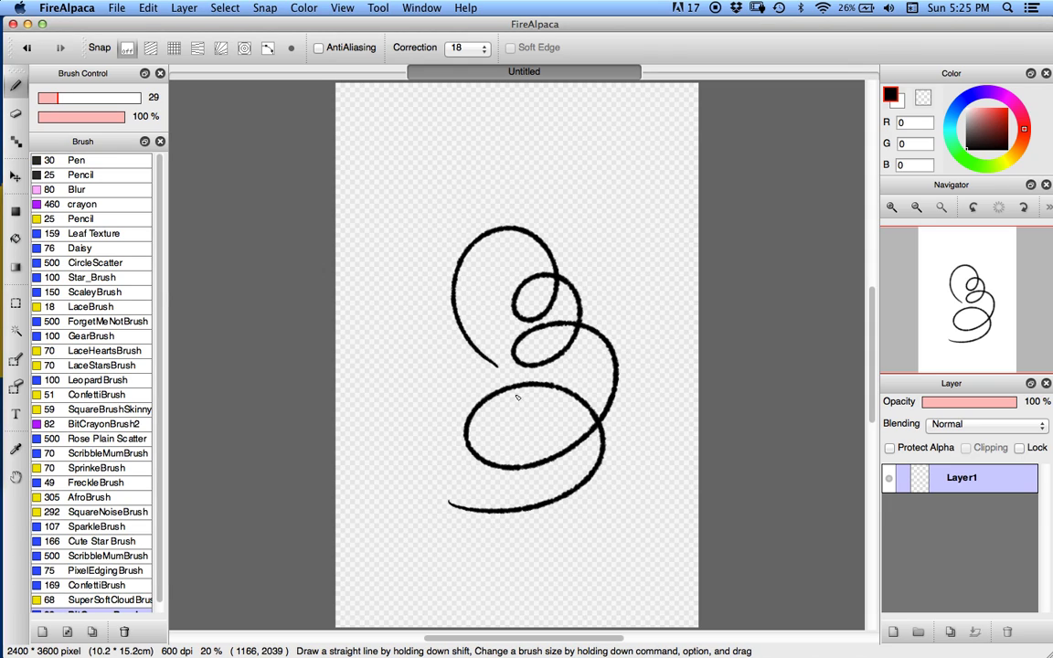
key(super+z)
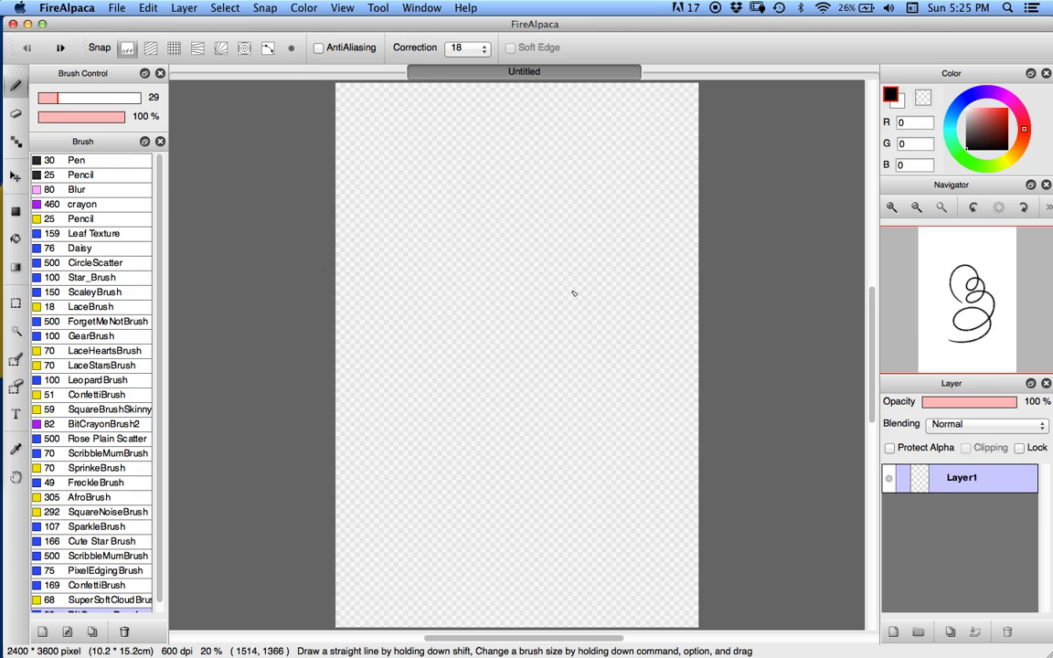